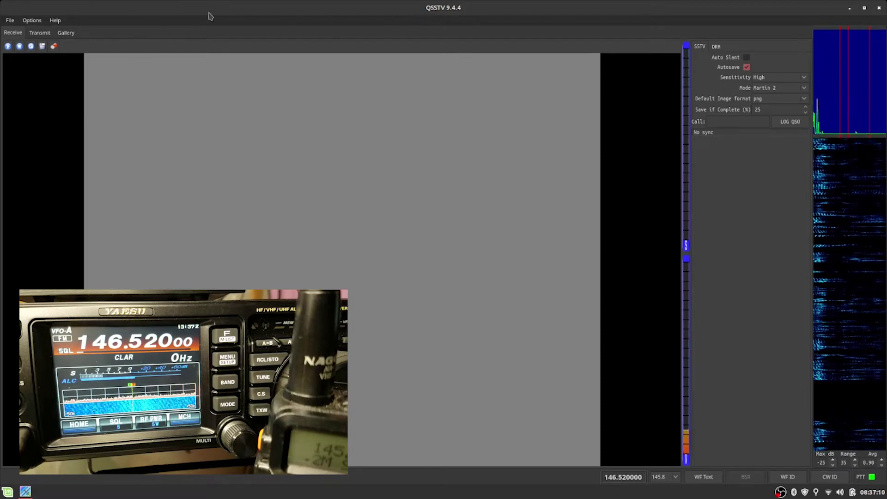
- Open the sound configuration and choose iec958:CARD=CODEC,DEV=0 -- USB Audio CODEC, USB Audio as the input audio device
{"action": "left_click", "coordinate": [32, 20]}
{"action": "left_click", "coordinate": [47, 31]}
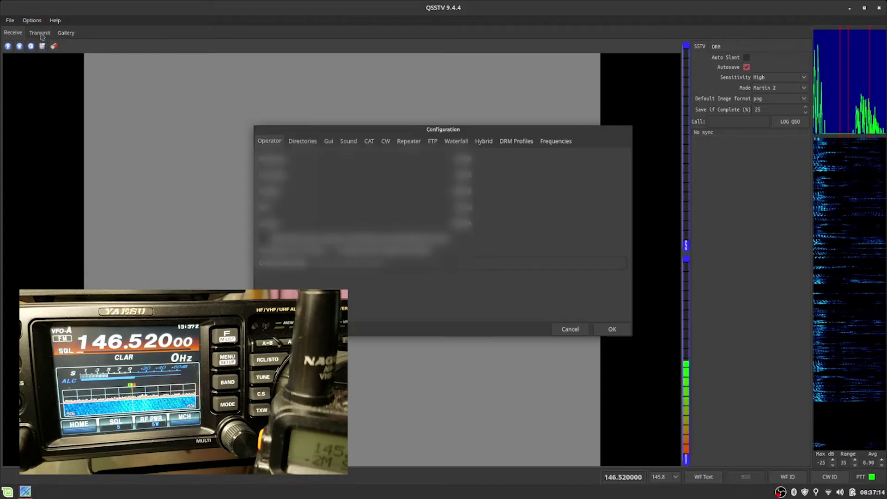
{"action": "left_click", "coordinate": [348, 142]}
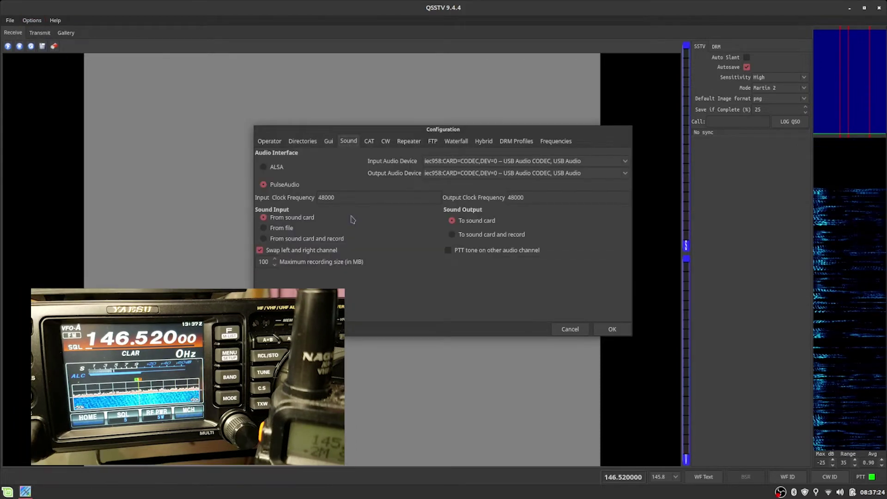
{"action": "left_click", "coordinate": [549, 163]}
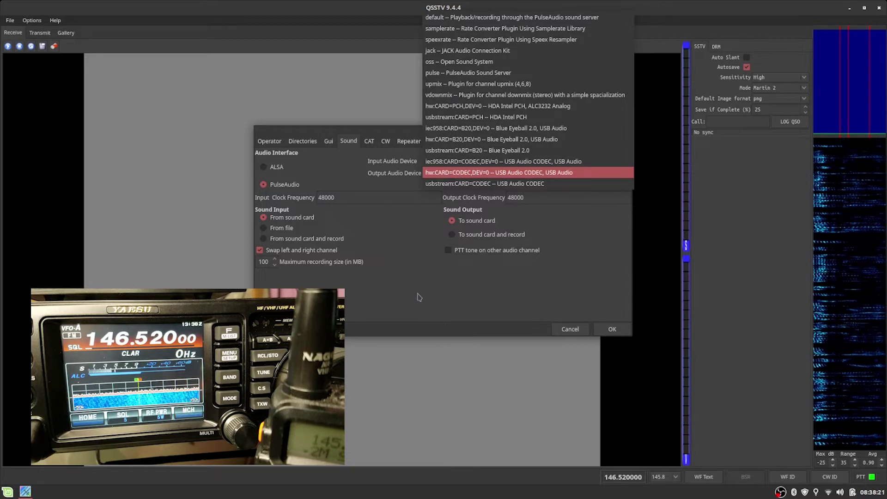
{"action": "key", "text": "Up"}
{"action": "key", "text": "Return"}
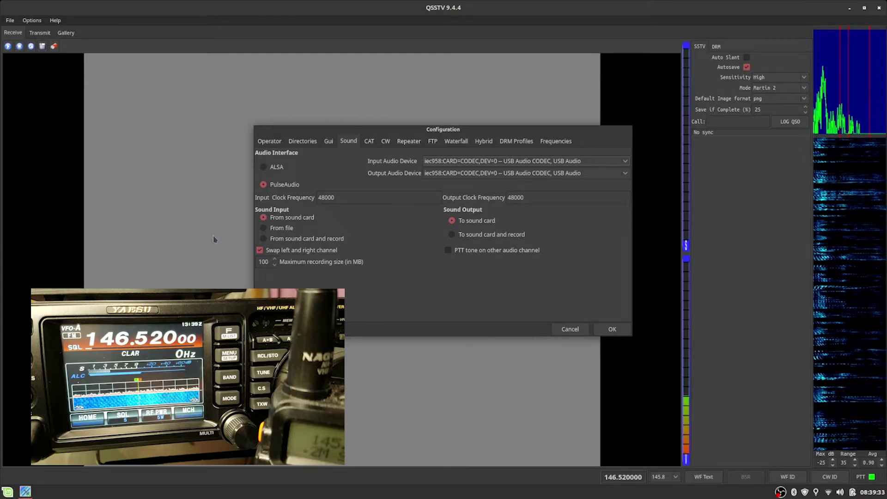
- In the system Sound settings, view the Headphones output, select Analog Output PCM2903B Audio CODEC as the output device, and close the window
{"action": "key", "text": "super"}
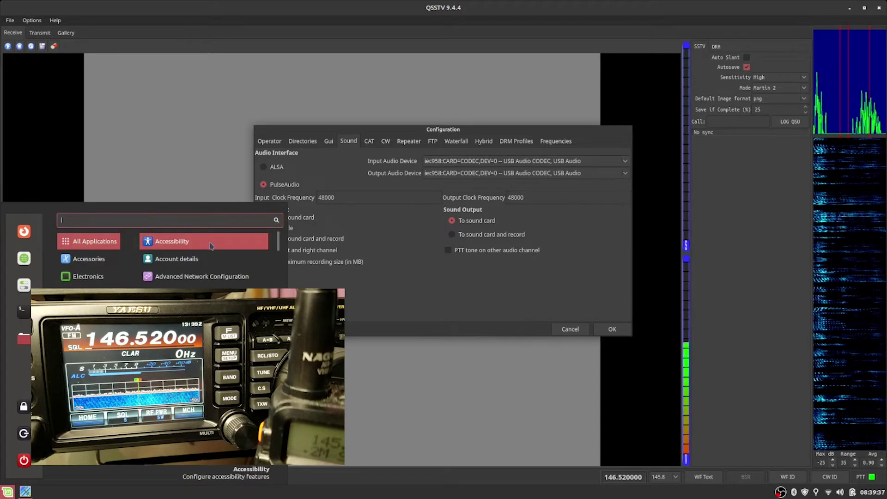
{"action": "type", "text": "sou"}
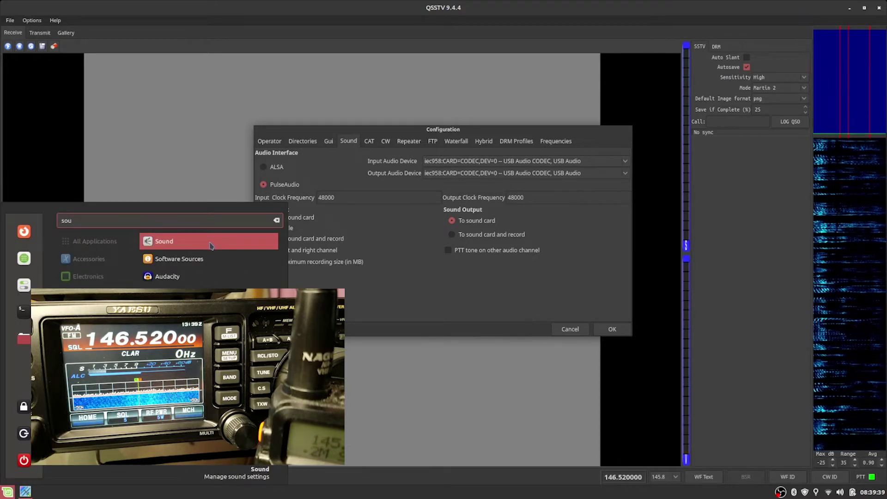
{"action": "left_click", "coordinate": [160, 247]}
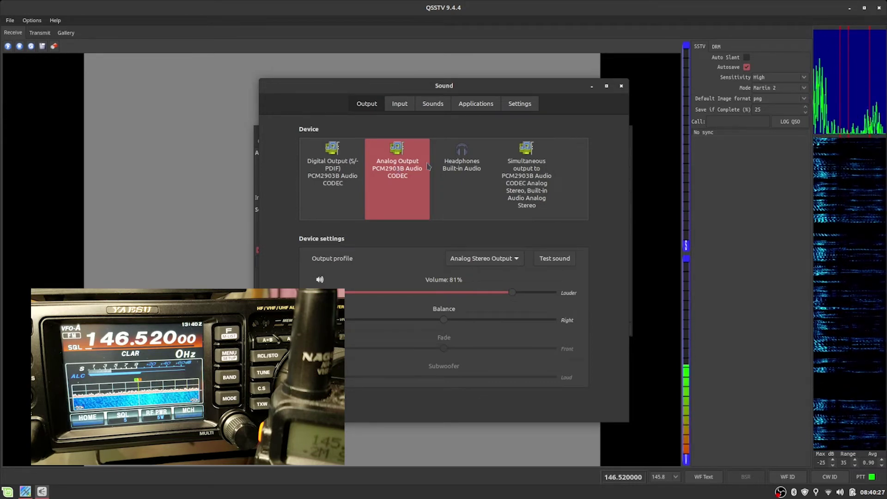
{"action": "left_click", "coordinate": [463, 169]}
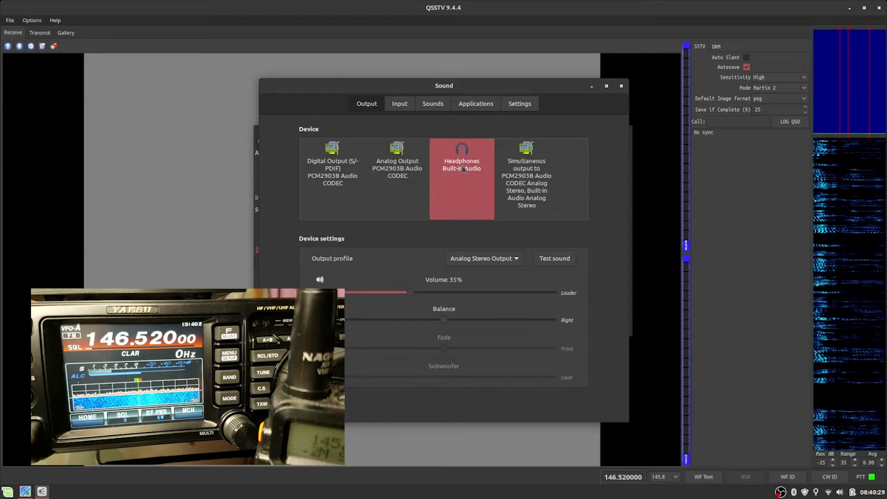
{"action": "left_click", "coordinate": [389, 185]}
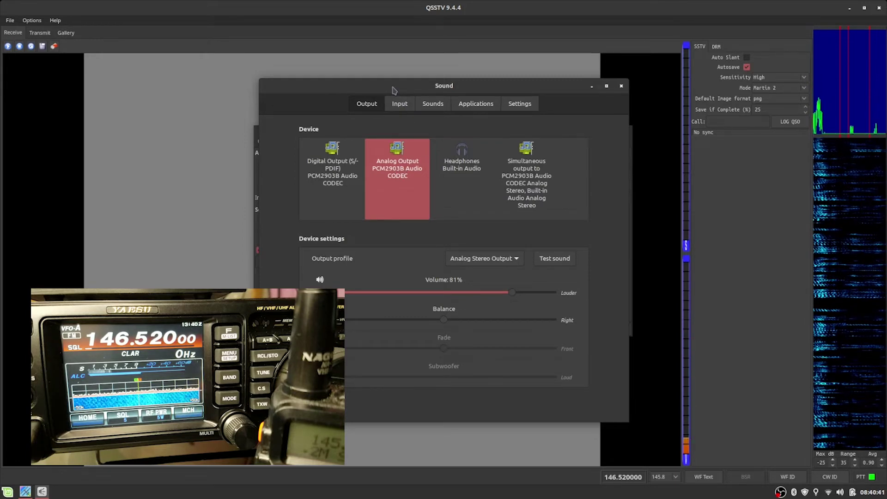
{"action": "left_click_drag", "start_coordinate": [393, 90], "coordinate": [886, 89]}
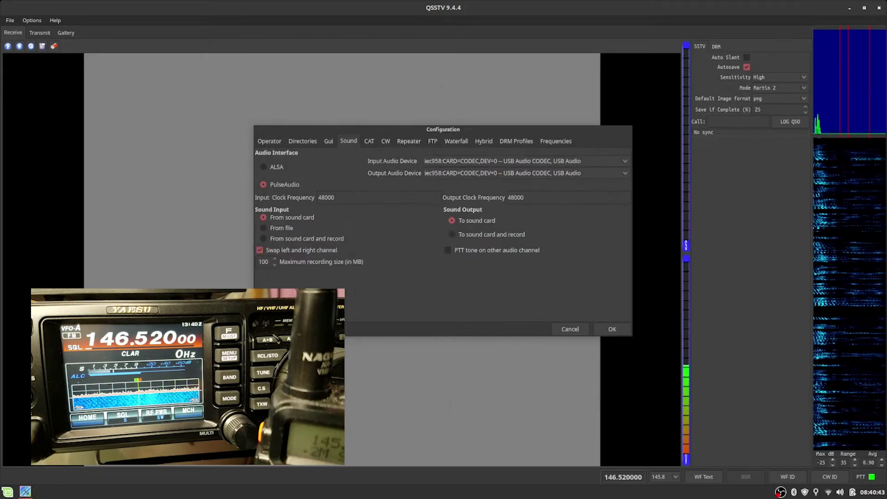
- Show the CAT interface settings and list the serial devices in a terminal with ll /dev/serial/by-id/
{"action": "left_click", "coordinate": [370, 144]}
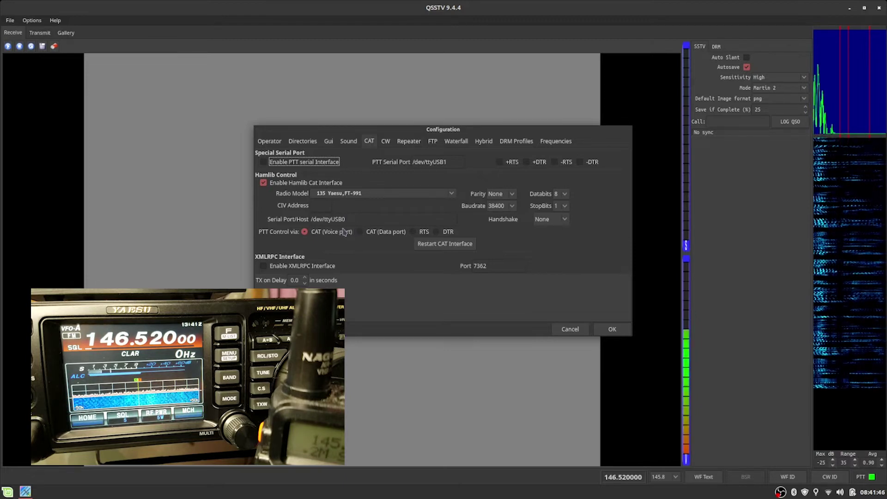
{"action": "key", "text": "super"}
{"action": "type", "text": "term"}
{"action": "key", "text": "Return"}
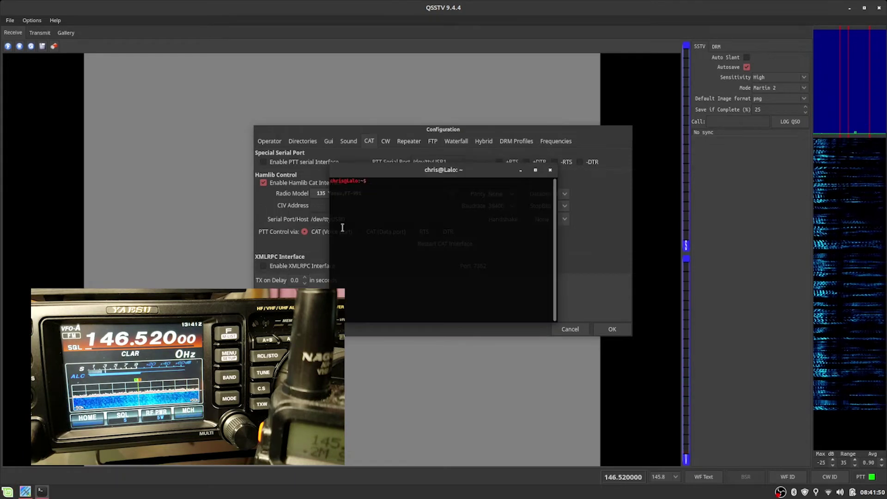
{"action": "type", "text": "ll /dev/serial/by-id/"}
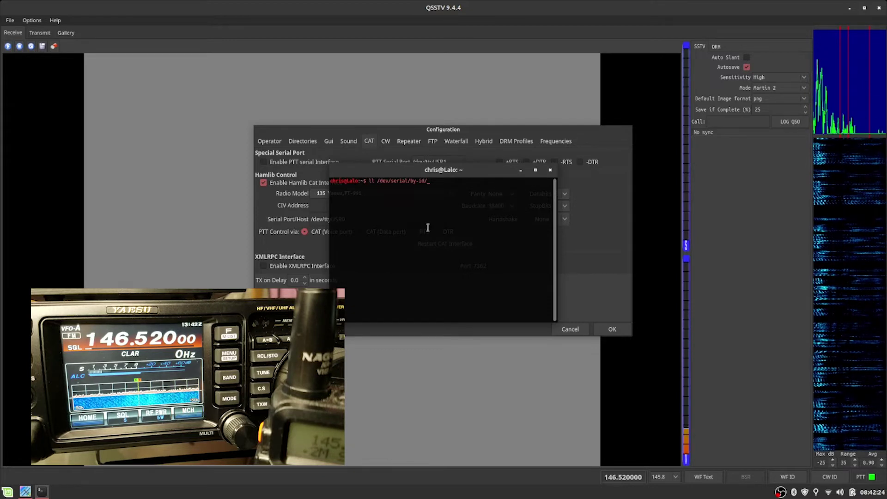
{"action": "key", "text": "Return"}
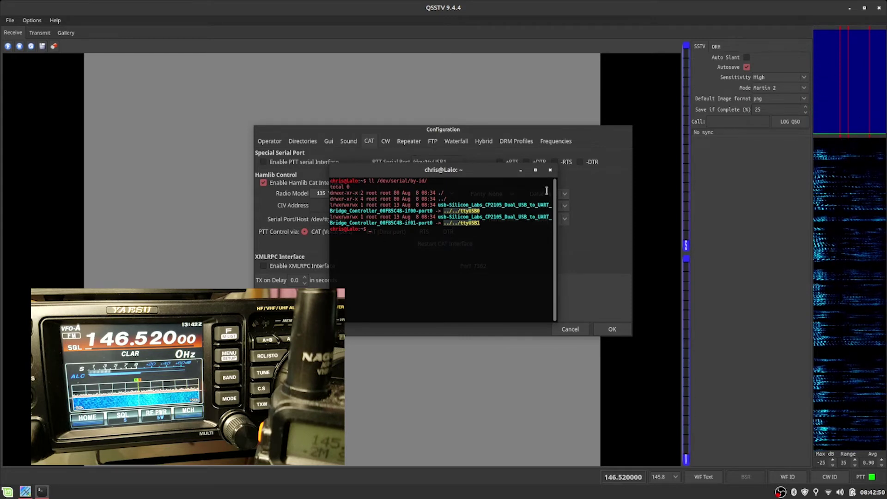
{"action": "left_click", "coordinate": [549, 170]}
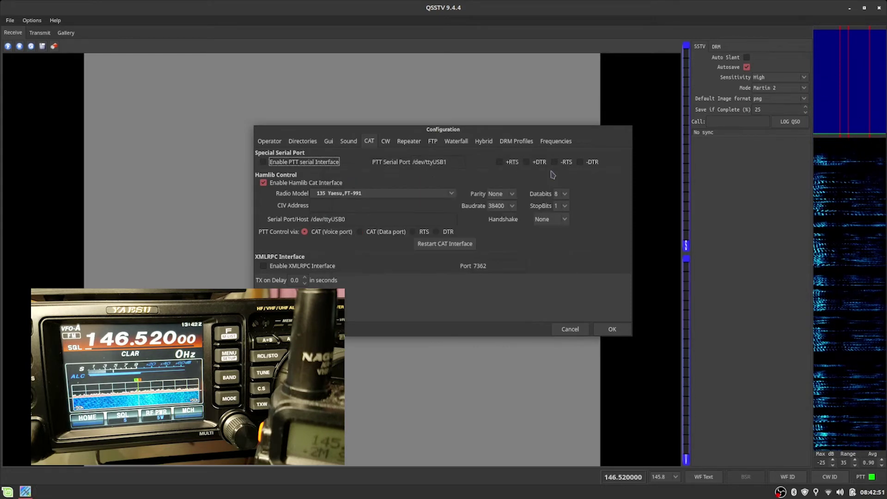
- Review the frequency, mode and modulation entries in the frequencies configuration and accept the configuration
{"action": "left_click", "coordinate": [548, 145]}
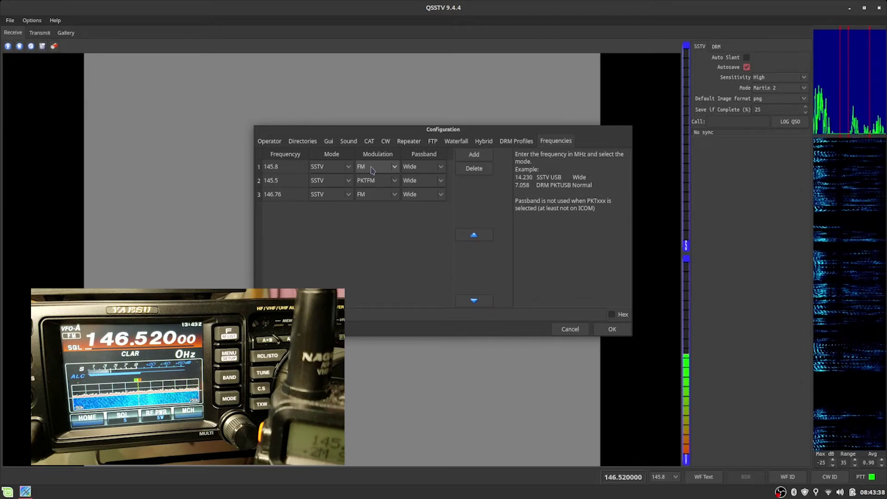
{"action": "left_click", "coordinate": [611, 329]}
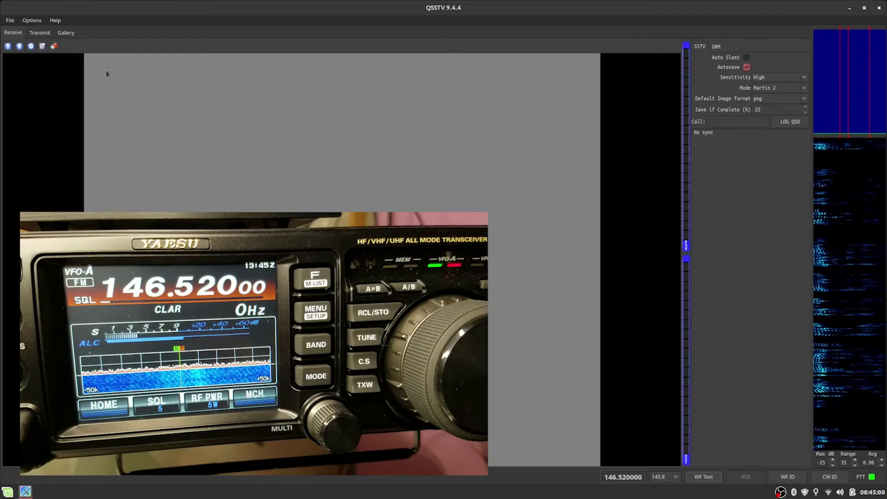
- Load the colour-bar picture as the image for transmission
{"action": "left_click", "coordinate": [40, 34]}
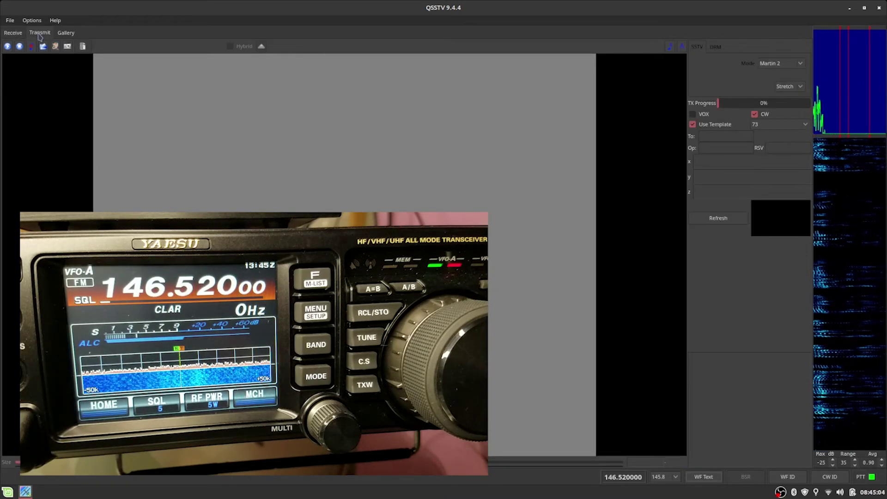
{"action": "left_click", "coordinate": [45, 48]}
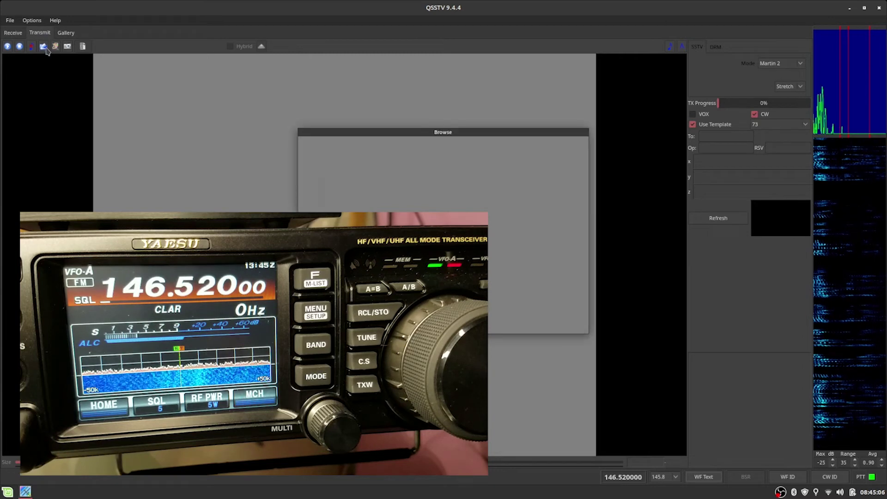
{"action": "double_click", "coordinate": [377, 185]}
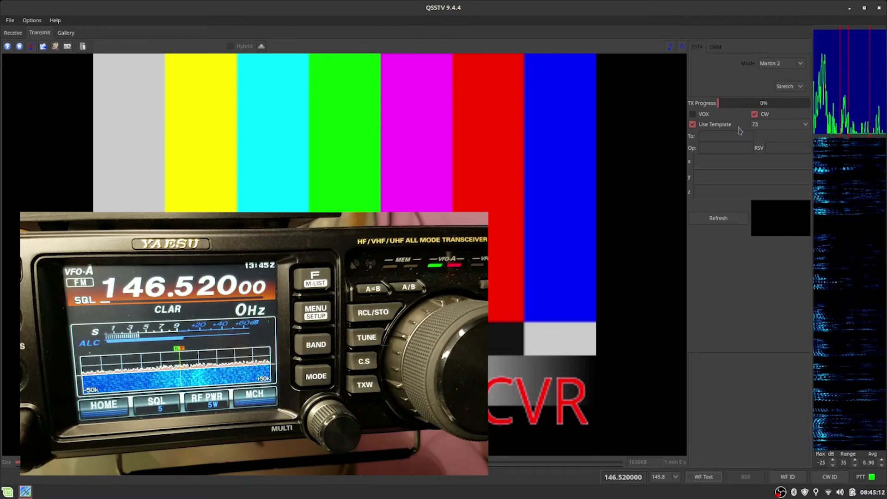
- Preview the Test Image template on the colour-bar picture and switch back to the 73 template
{"action": "left_click", "coordinate": [805, 125]}
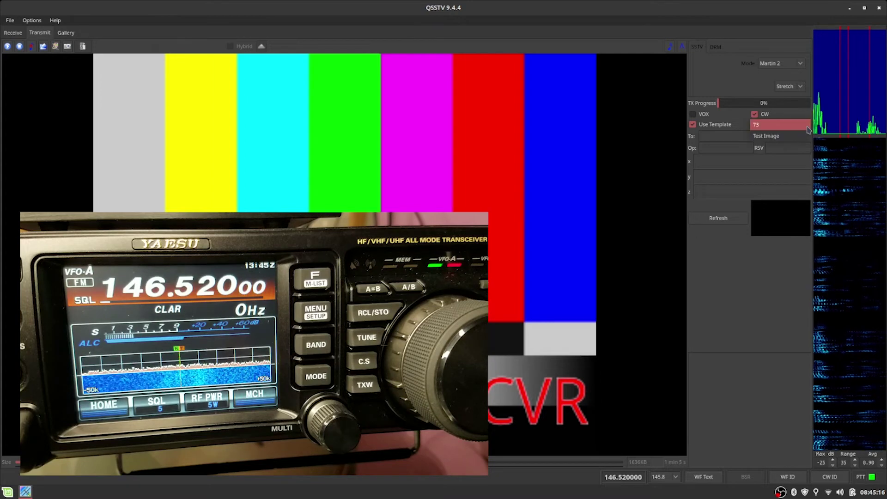
{"action": "left_click", "coordinate": [803, 136]}
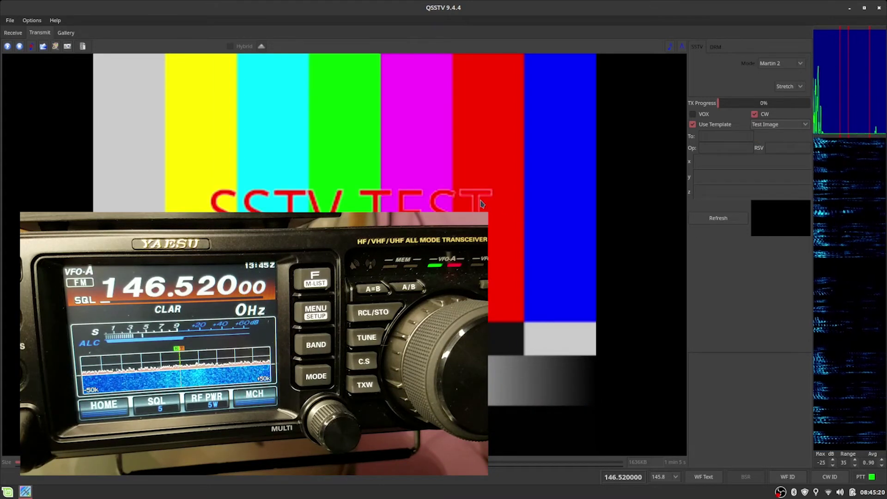
{"action": "left_click", "coordinate": [771, 123]}
{"action": "left_click", "coordinate": [771, 114]}
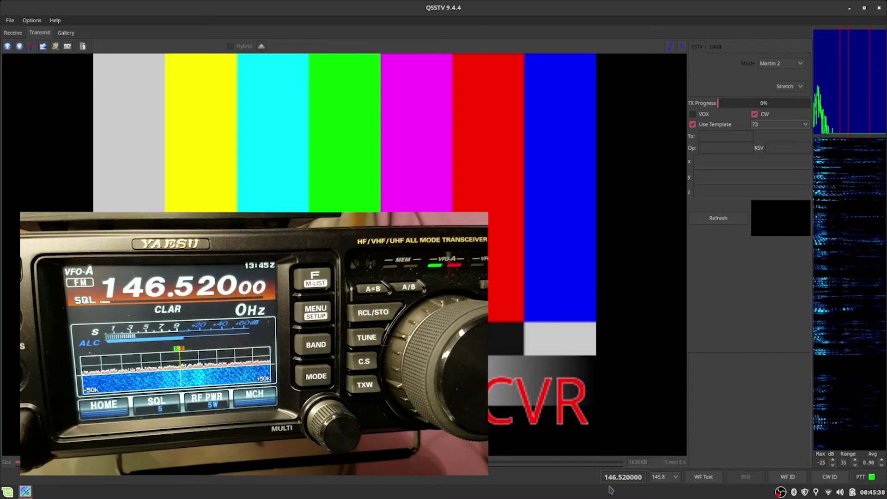
- Tune the radio to the 145.5 preset frequency and start transmitting the colour-bar picture
{"action": "left_click", "coordinate": [675, 480]}
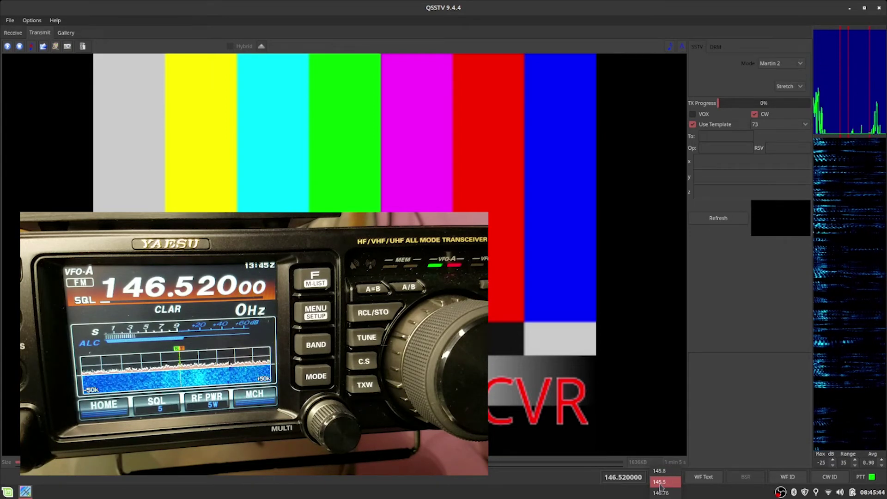
{"action": "left_click", "coordinate": [660, 484]}
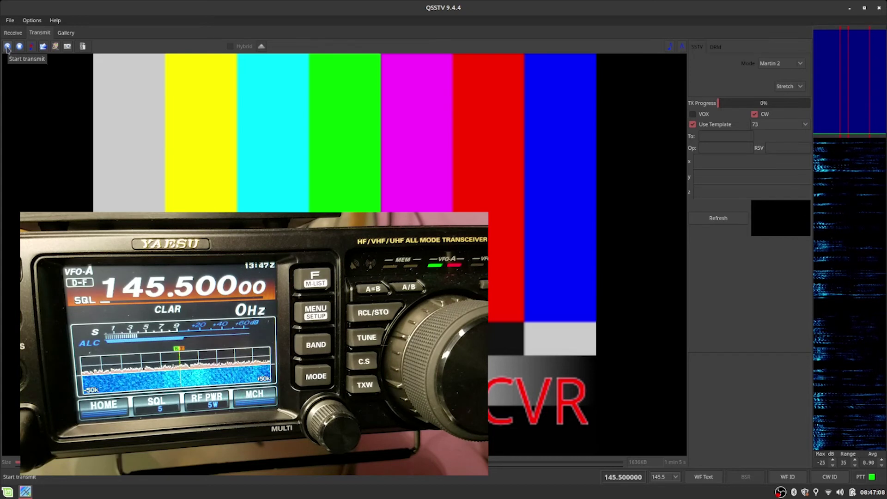
{"action": "left_click", "coordinate": [7, 47]}
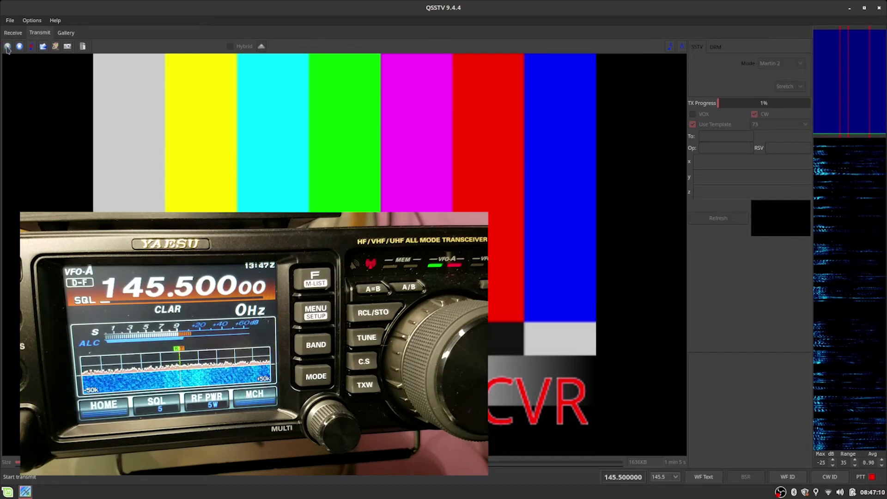